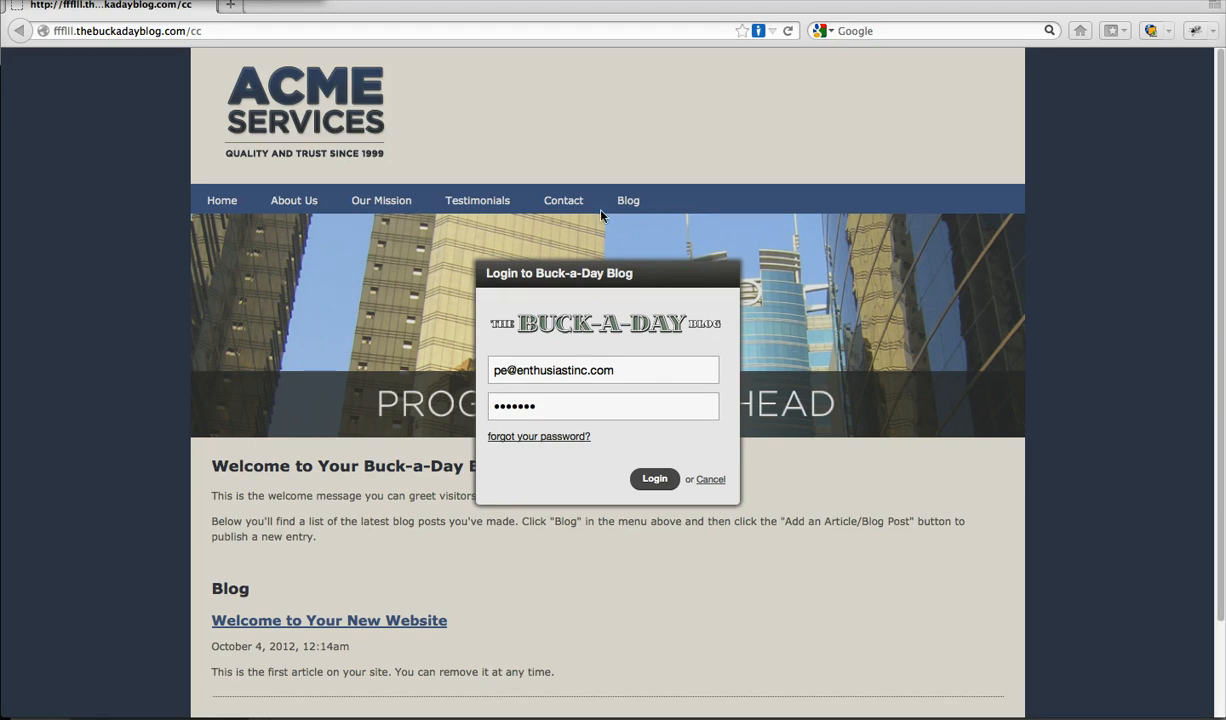
- Log in to the blog editor with the prefilled credentials and shrink the ACME Services logo block in the header
click(654, 480)
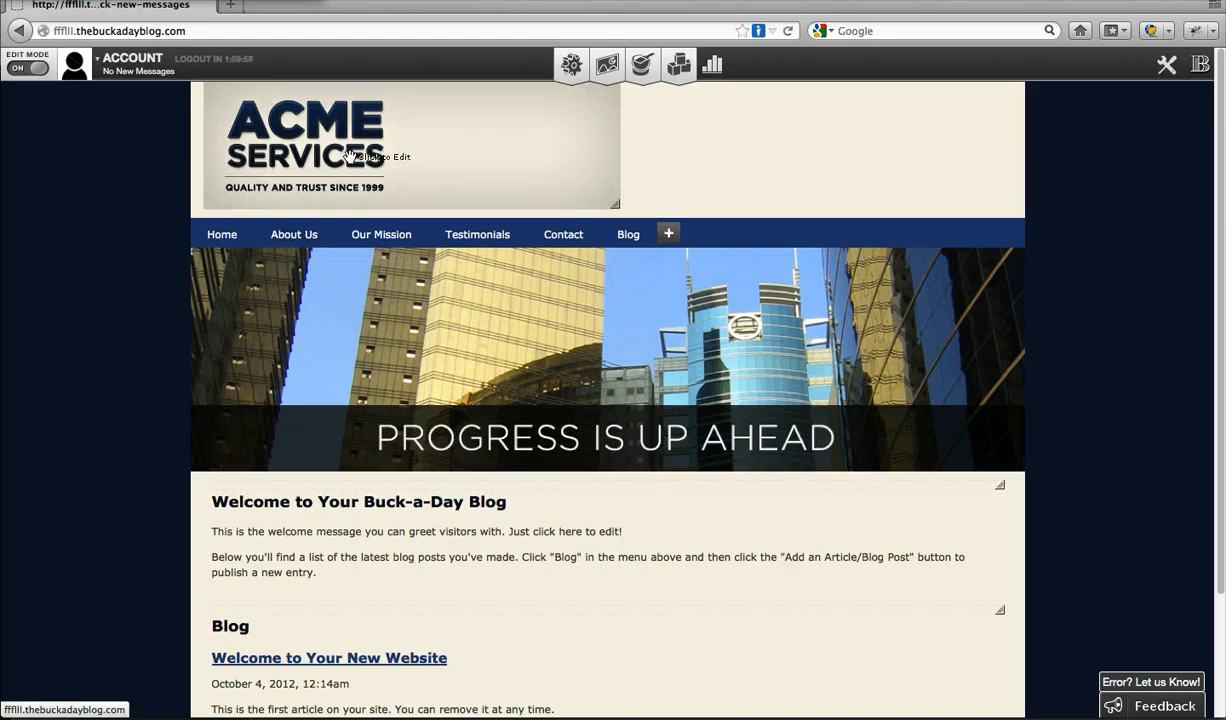
drag(615, 203, 573, 181)
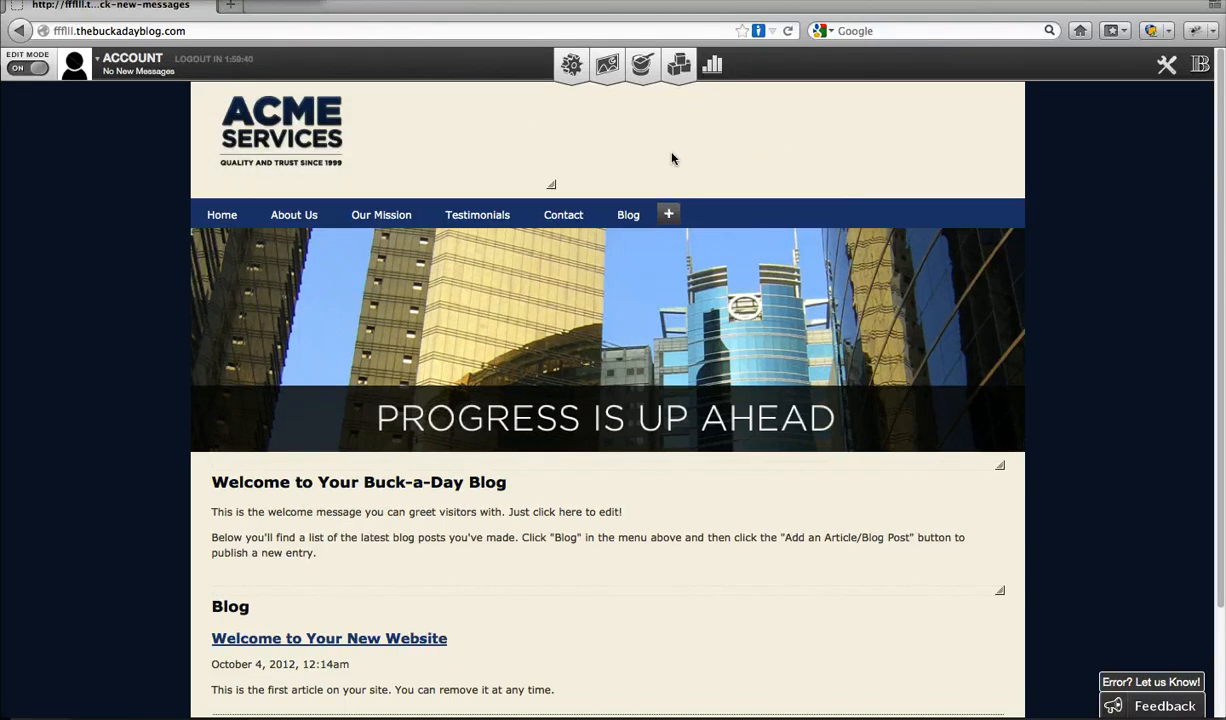
- Review the header logo block's link, size and page display settings, and close them without saving
click(408, 158)
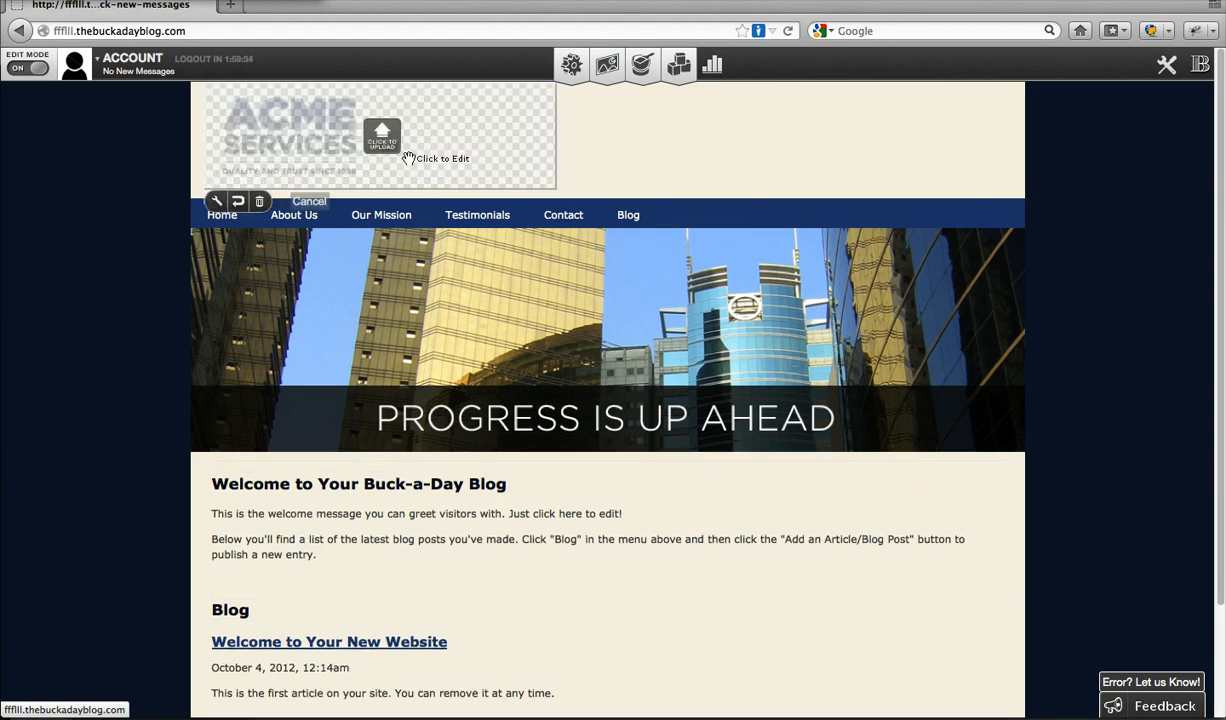
click(215, 204)
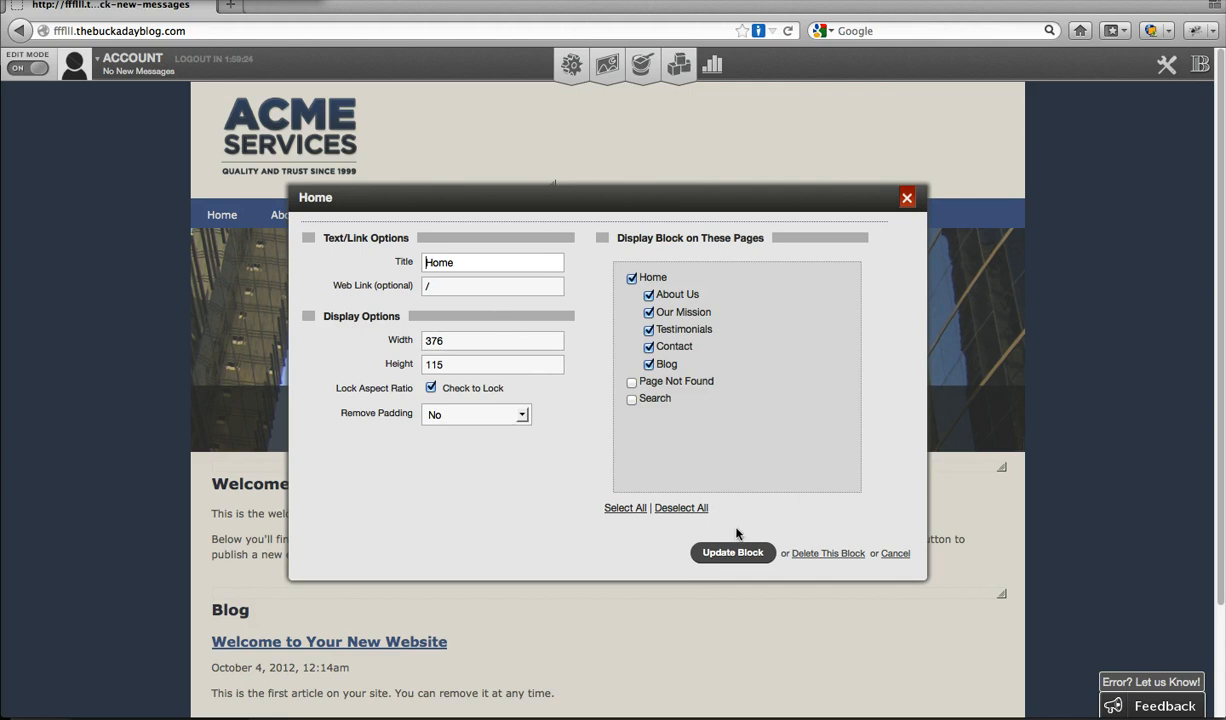
click(890, 555)
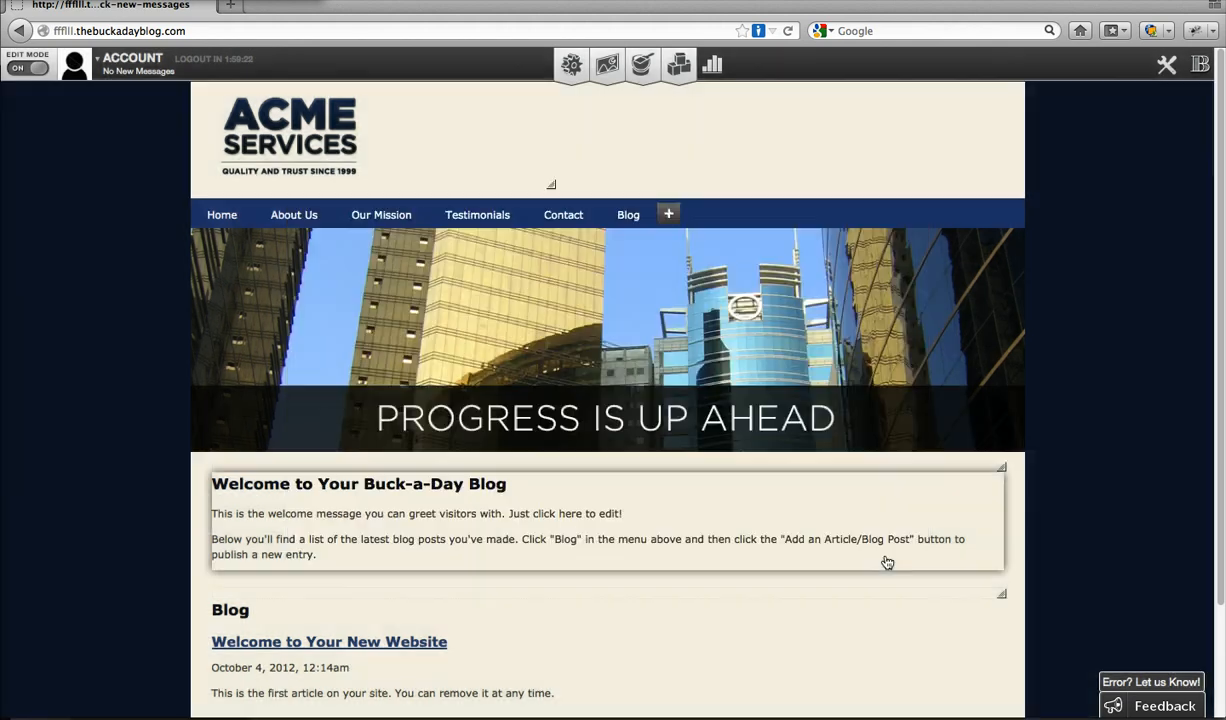
- Replace the ACME Services logo with _logo.png from the Gold Estate folder and shrink the new logo slightly
click(363, 163)
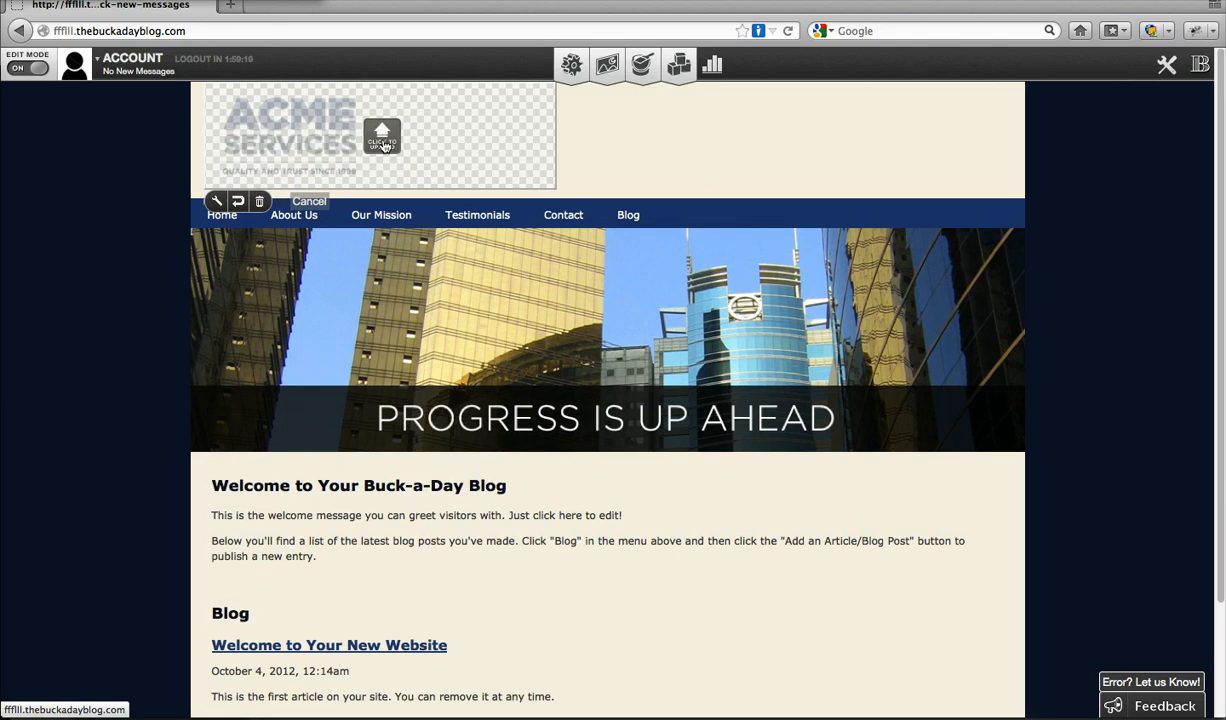
click(382, 140)
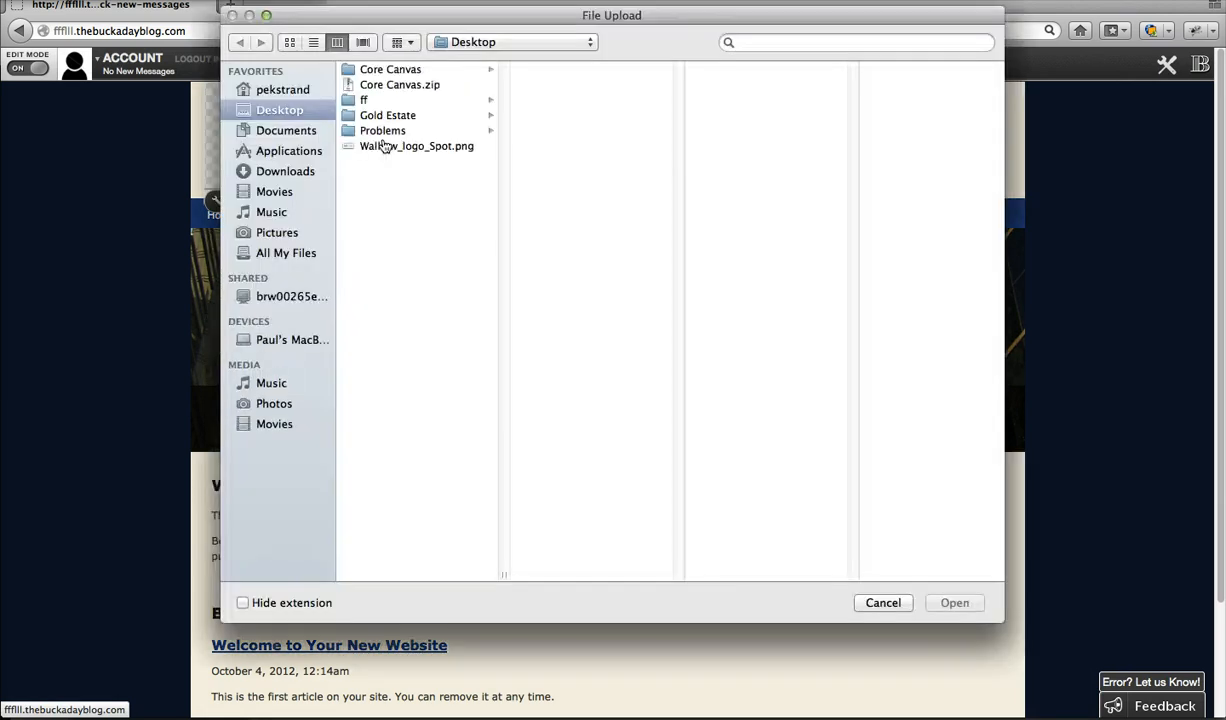
click(369, 114)
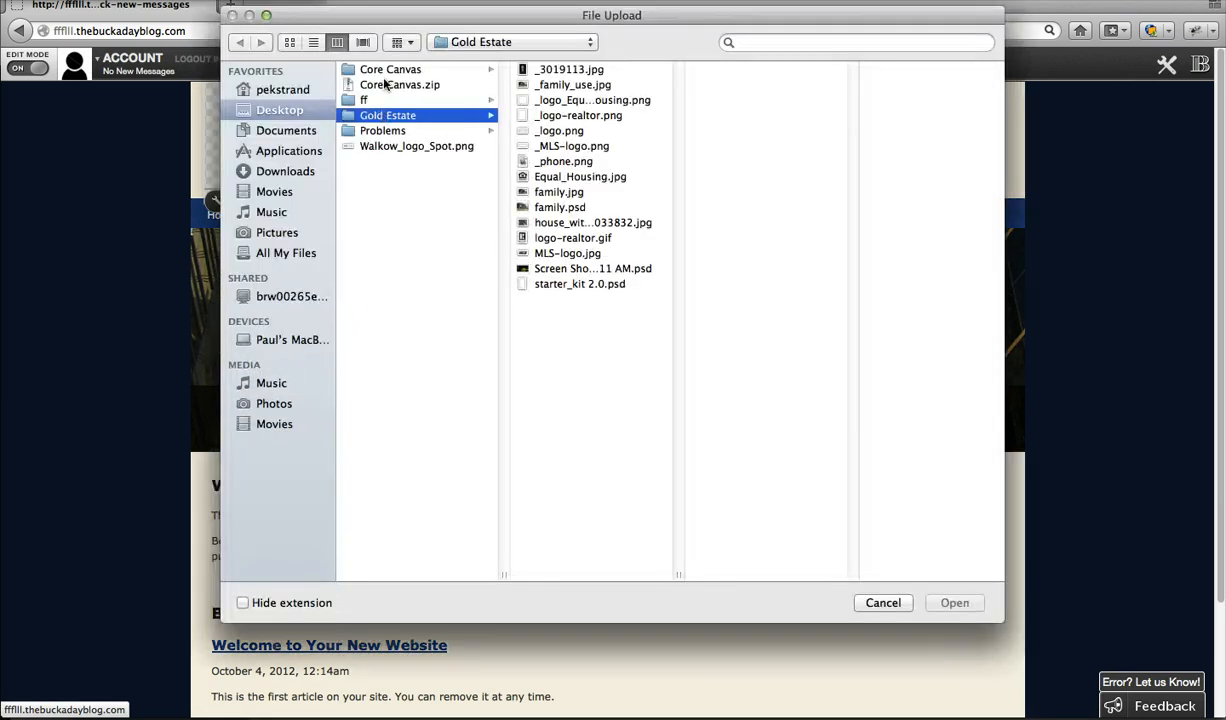
click(550, 131)
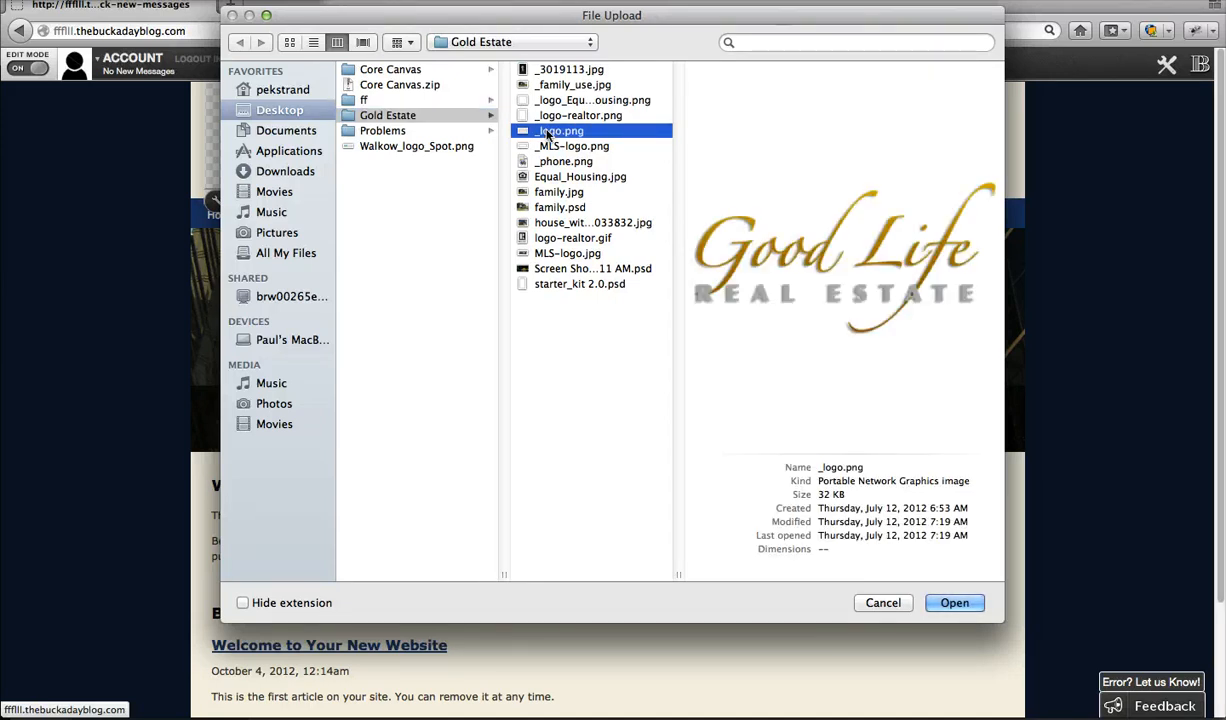
click(952, 604)
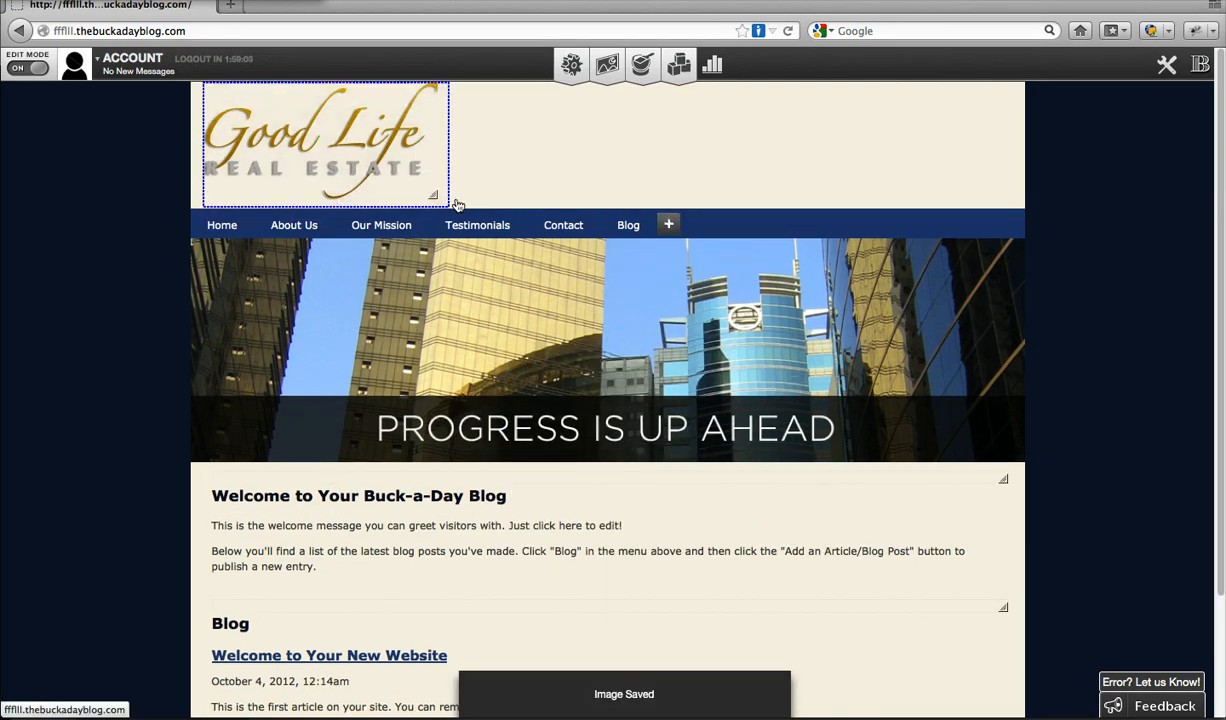
drag(457, 200, 419, 186)
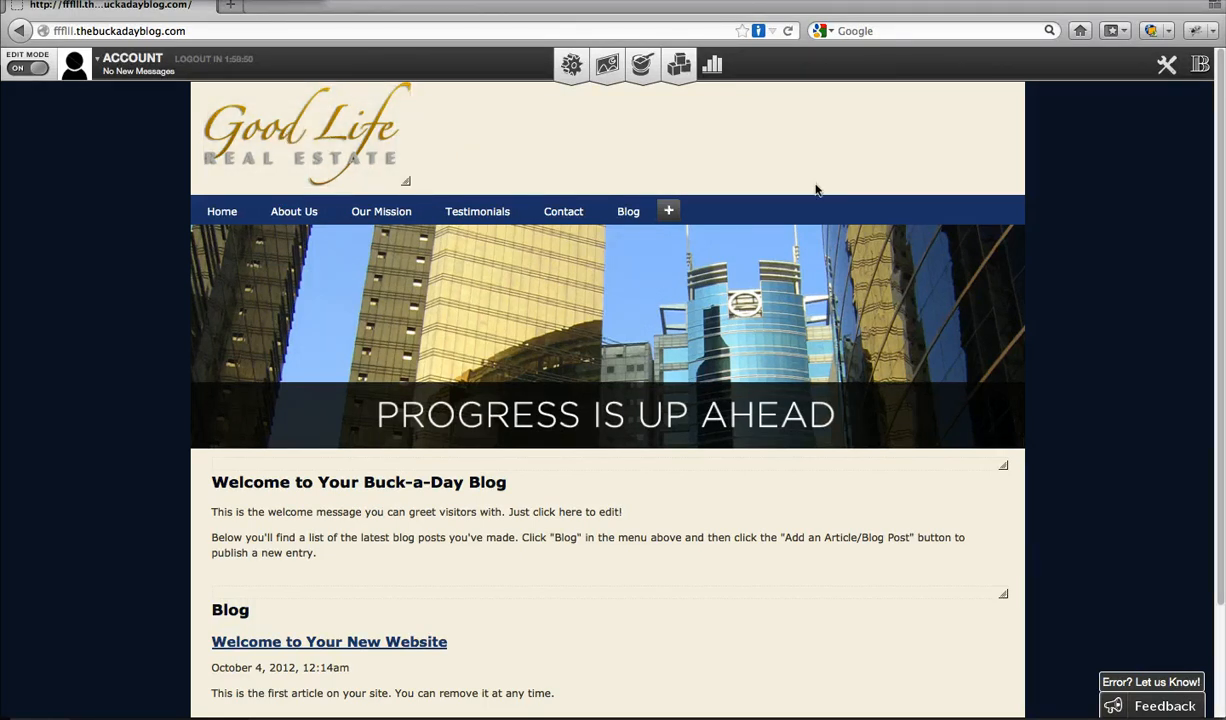
- Look over the available site templates and styles, and close the selection without changing anything
click(637, 80)
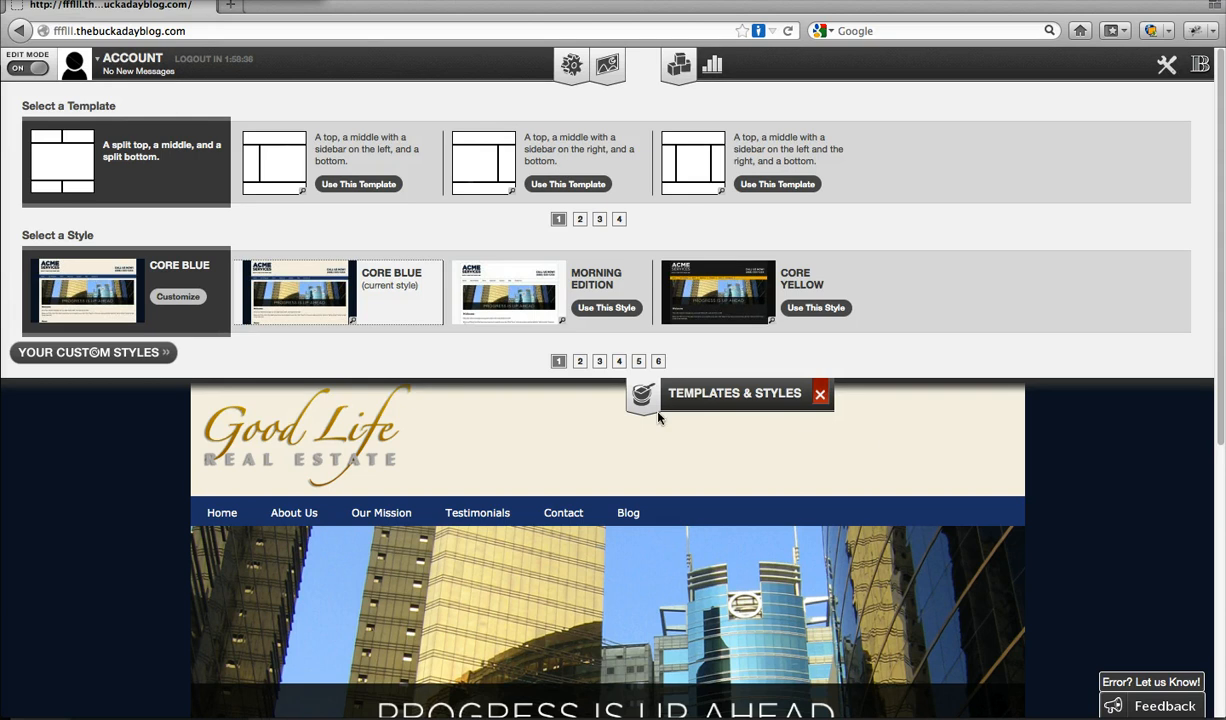
click(820, 397)
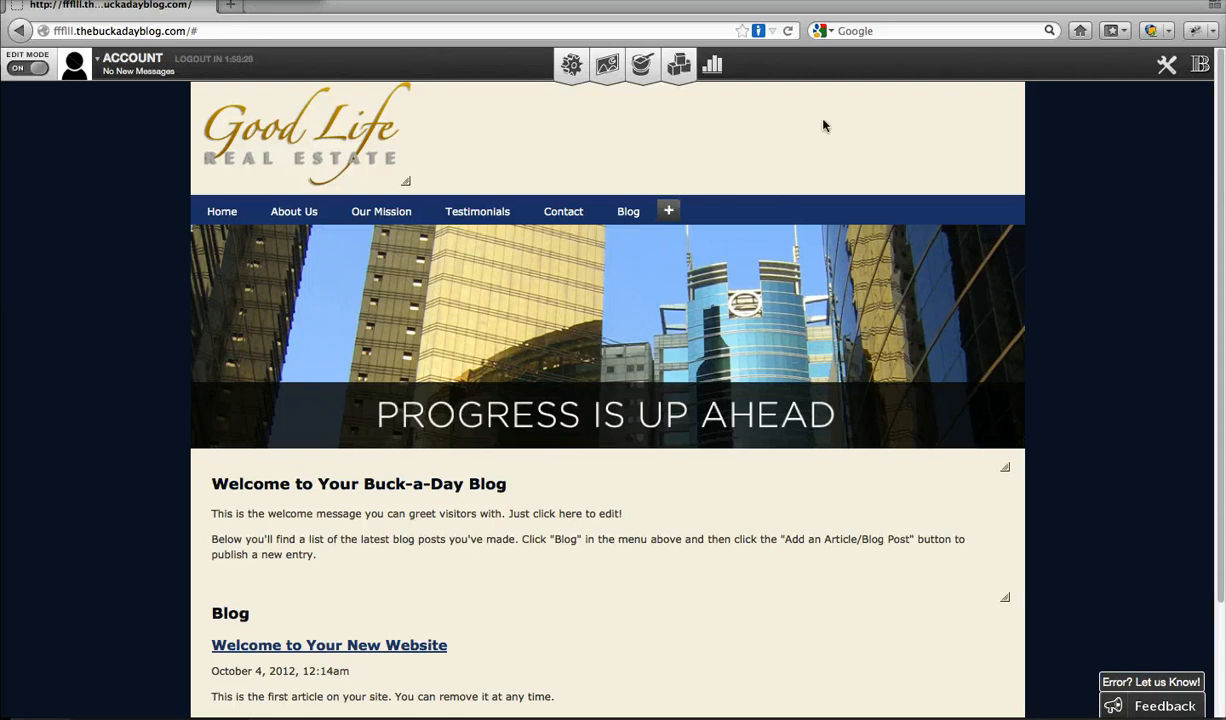
- Add a text block to the empty header area beside the logo, displayed on Home and all its subpages
click(680, 68)
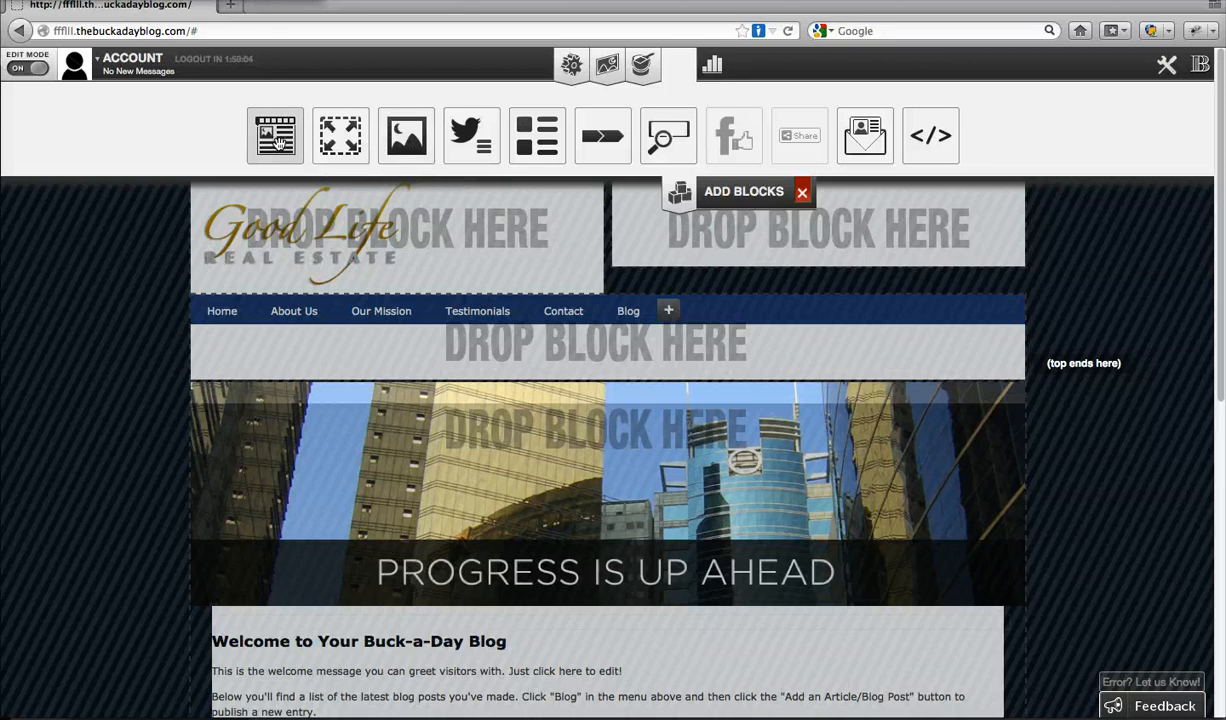
drag(279, 143, 709, 222)
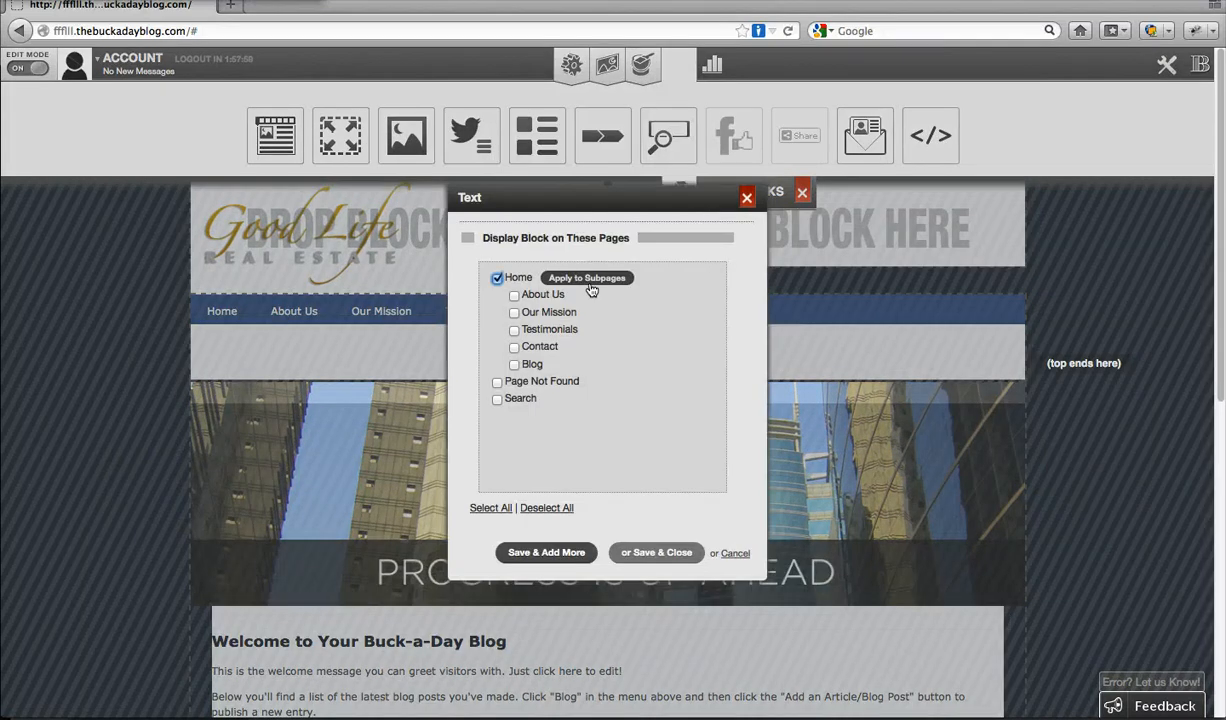
click(588, 281)
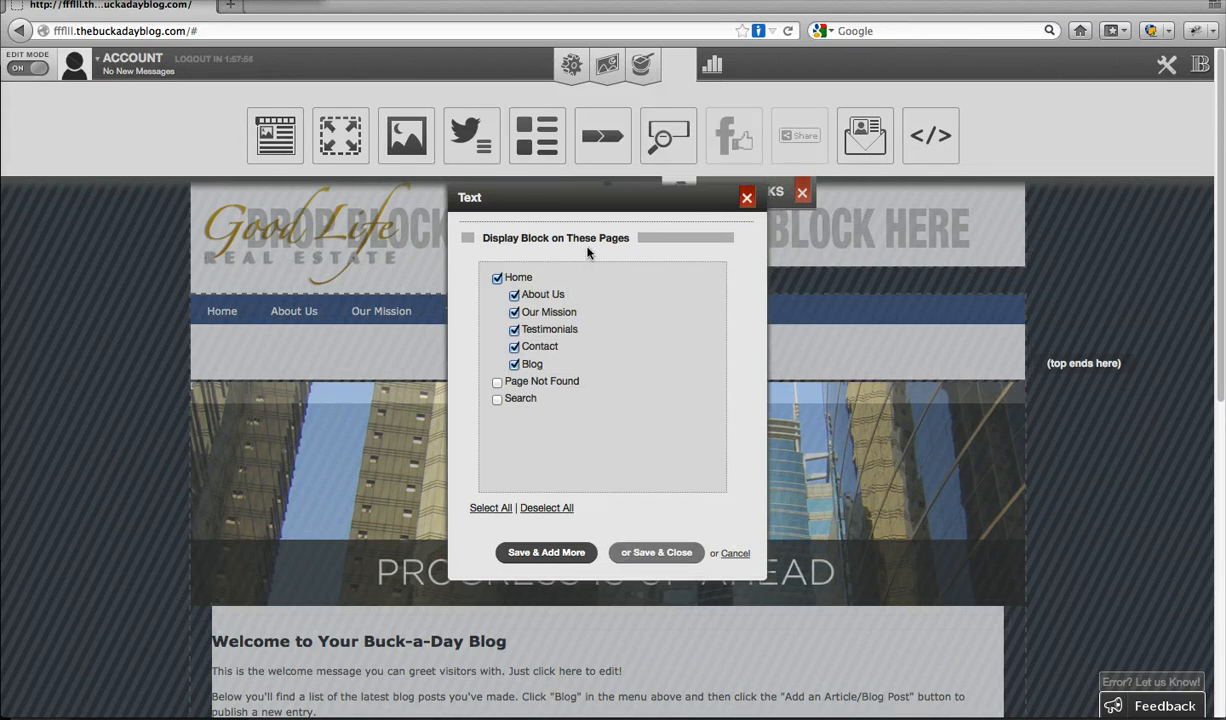
click(658, 554)
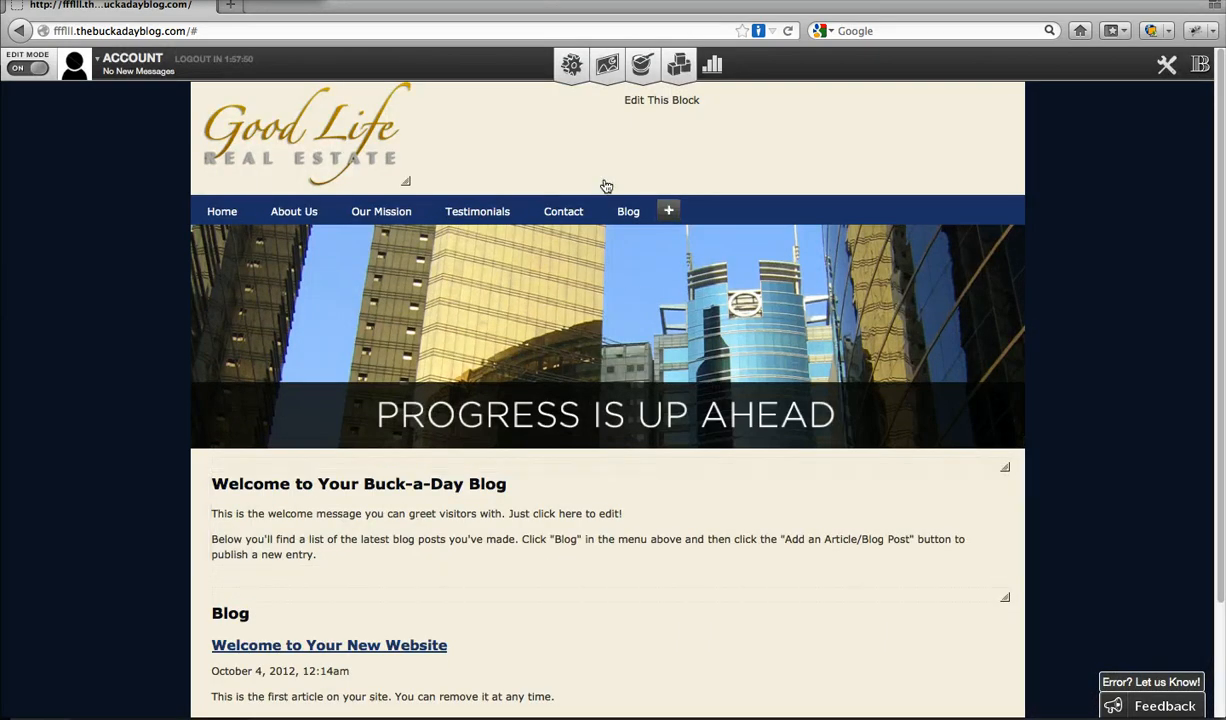
- Replace the new header block's placeholder text with the company's phone number and align it right
click(701, 107)
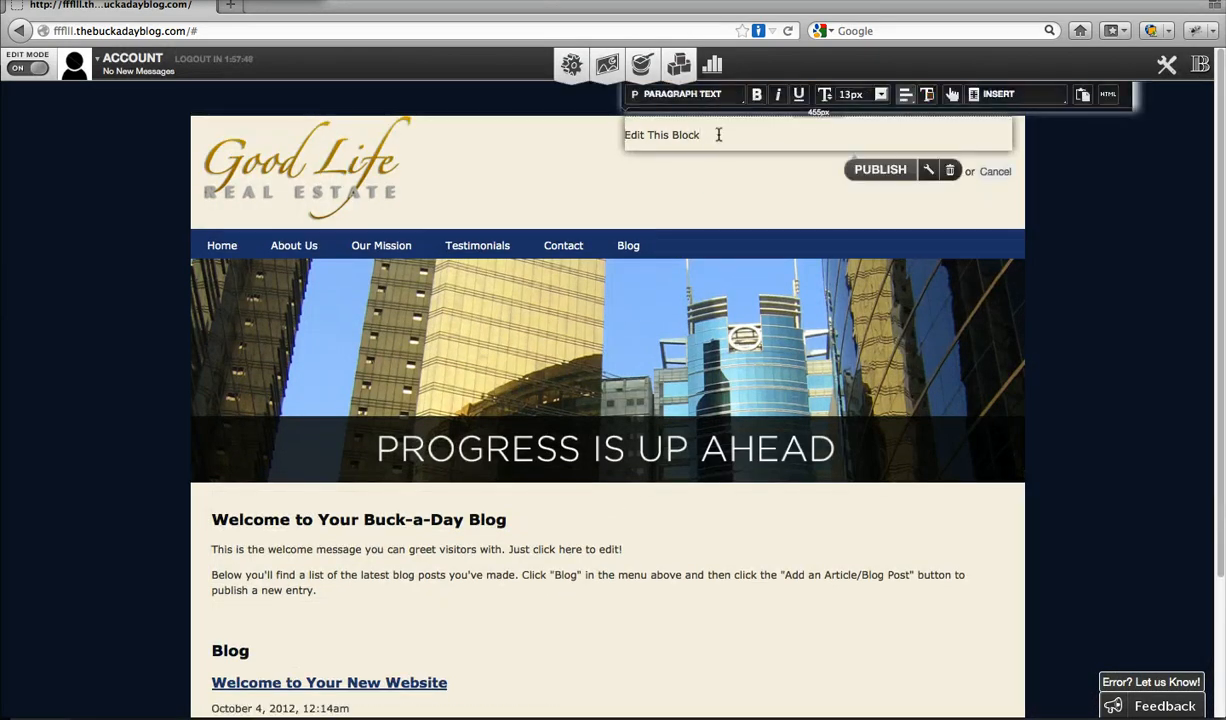
drag(718, 134, 626, 135)
text(888-555-1212)
drag(707, 136, 627, 135)
click(904, 100)
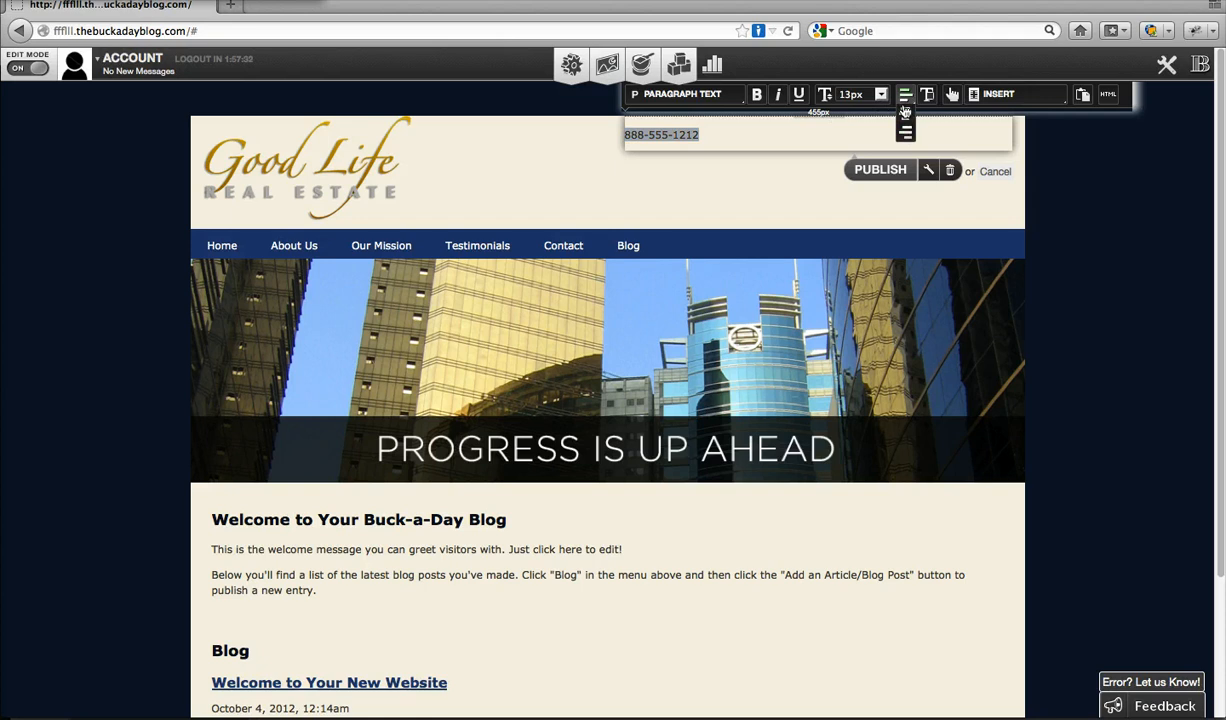
click(906, 132)
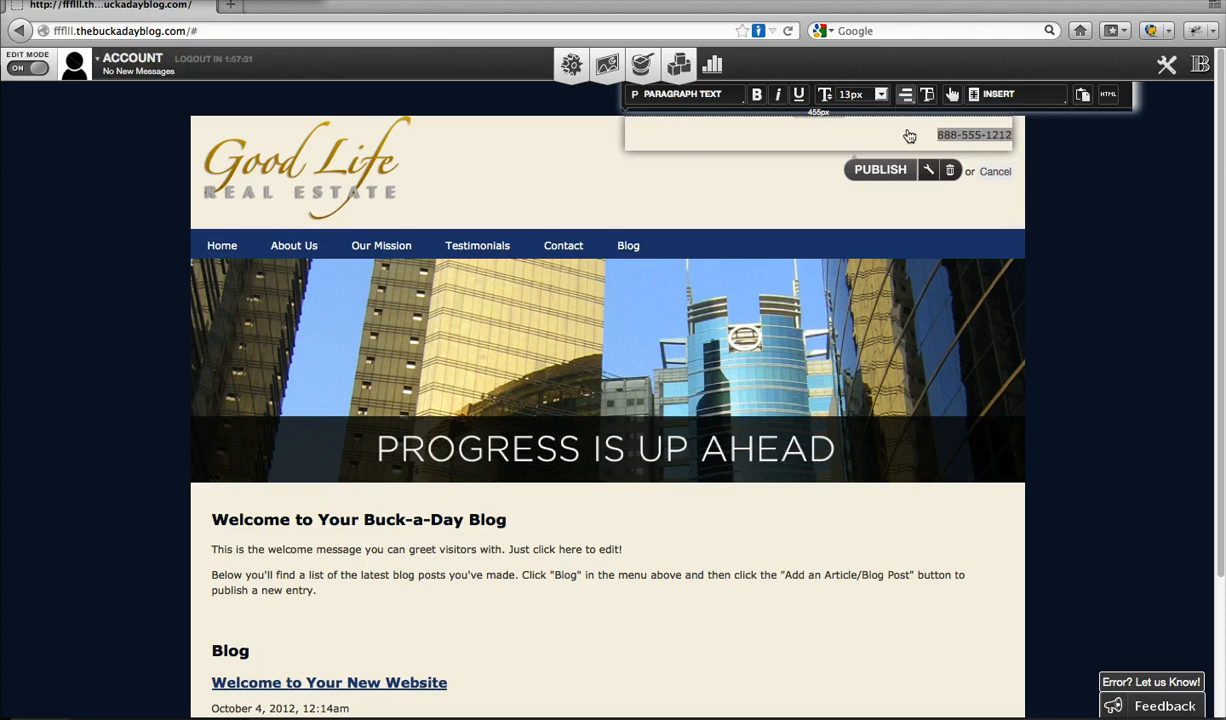
- Insert blank lines above the phone number to move it lower in the header block
click(826, 140)
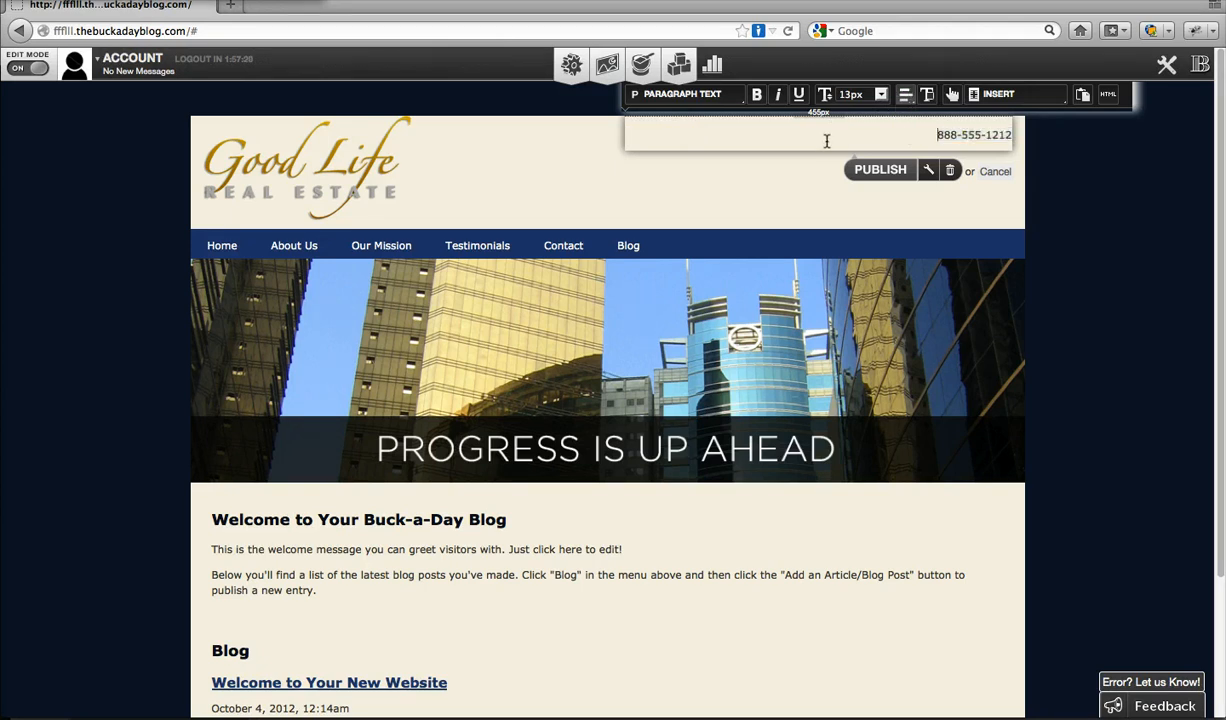
key(Return)
key(Return)
key(Return)
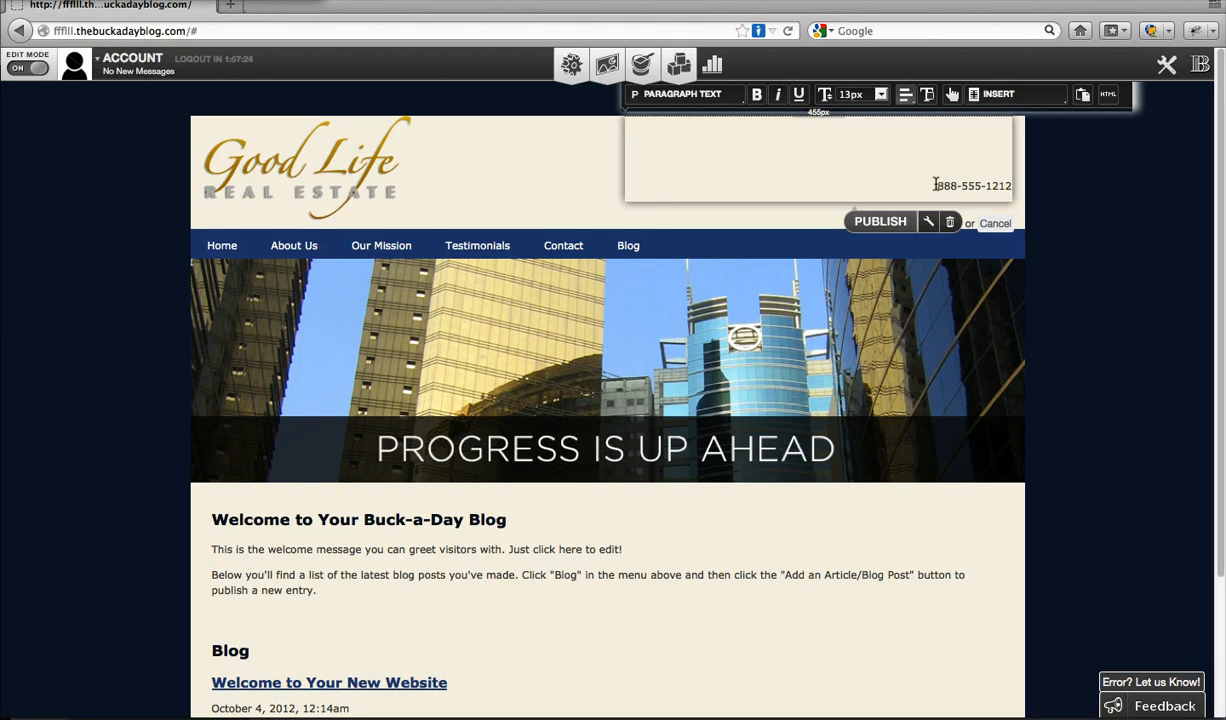
- Format the phone number as bold 20px text and publish the header block
triple_click(903, 180)
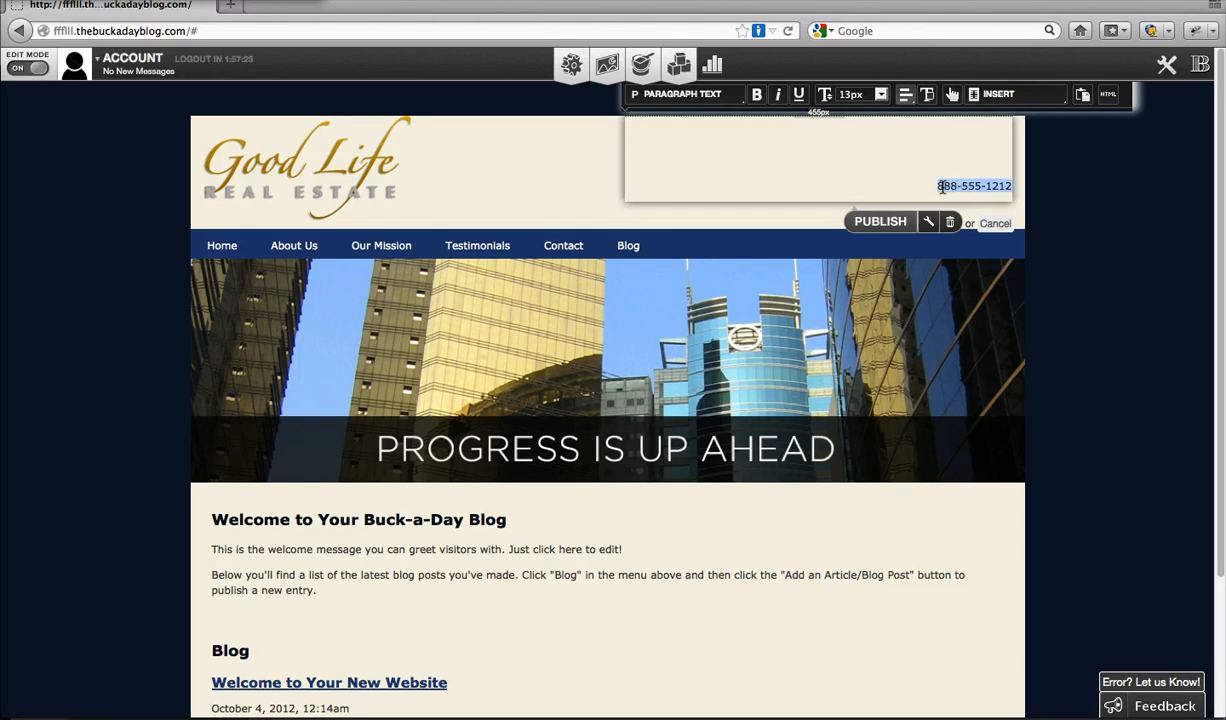
click(757, 97)
click(860, 94)
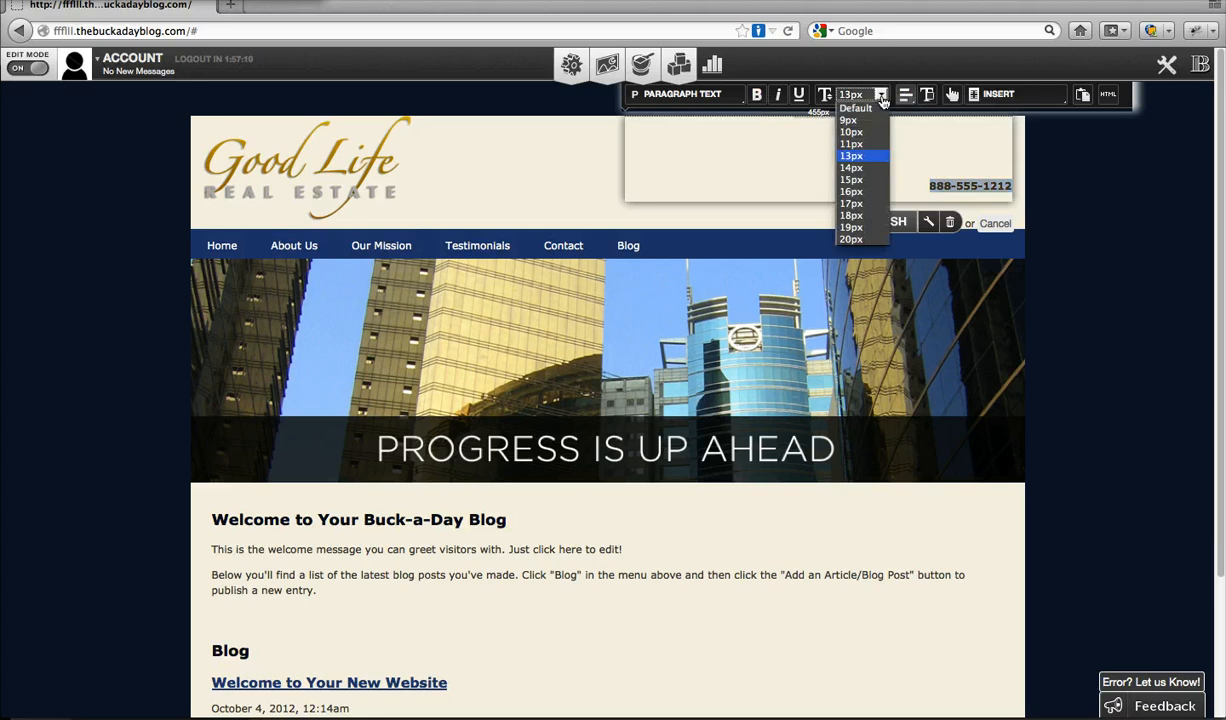
click(852, 239)
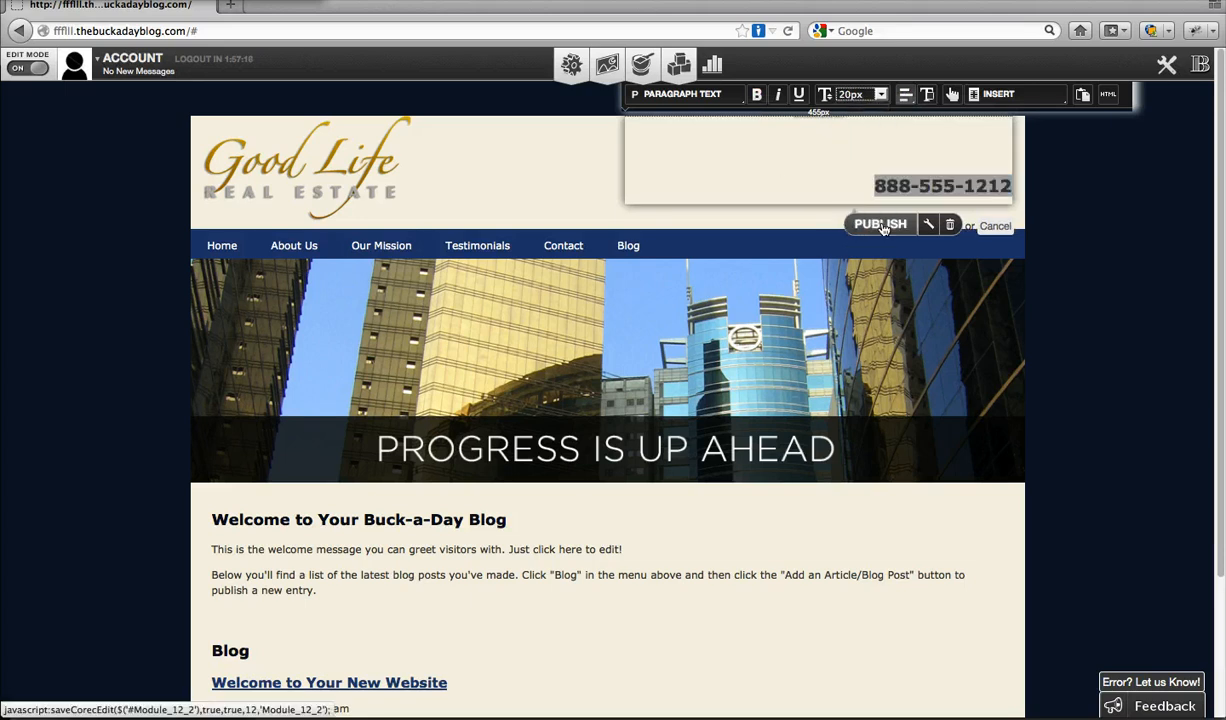
click(881, 225)
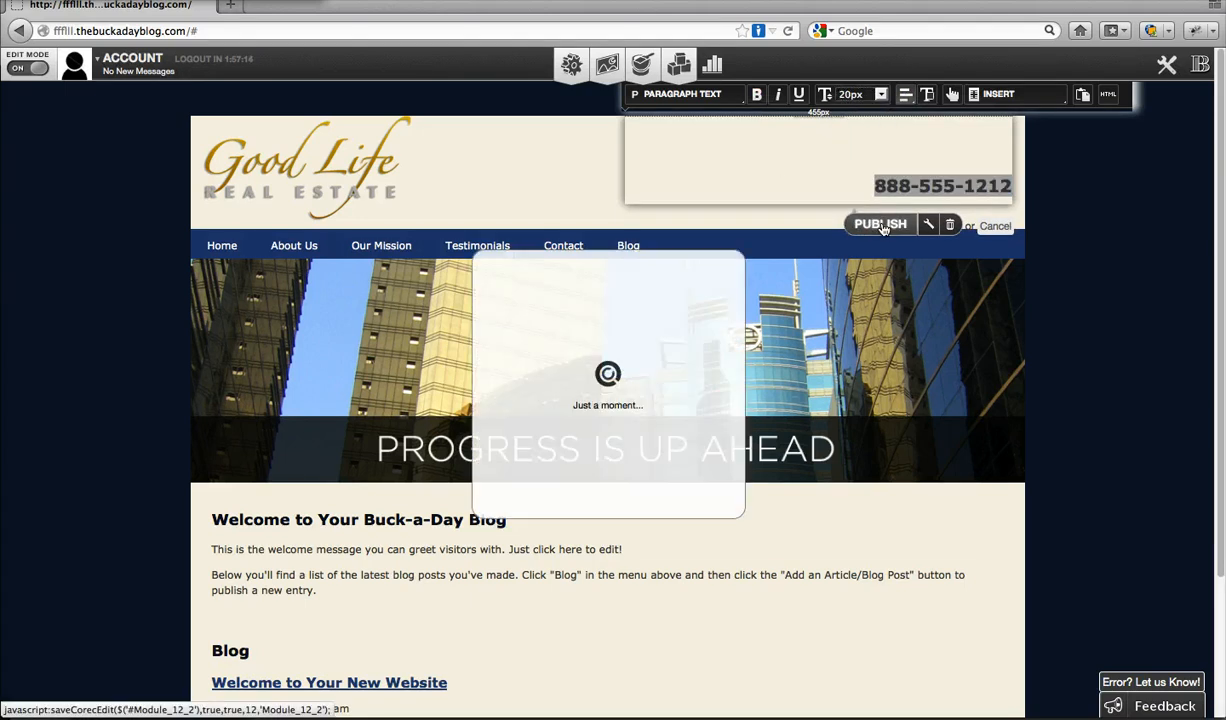